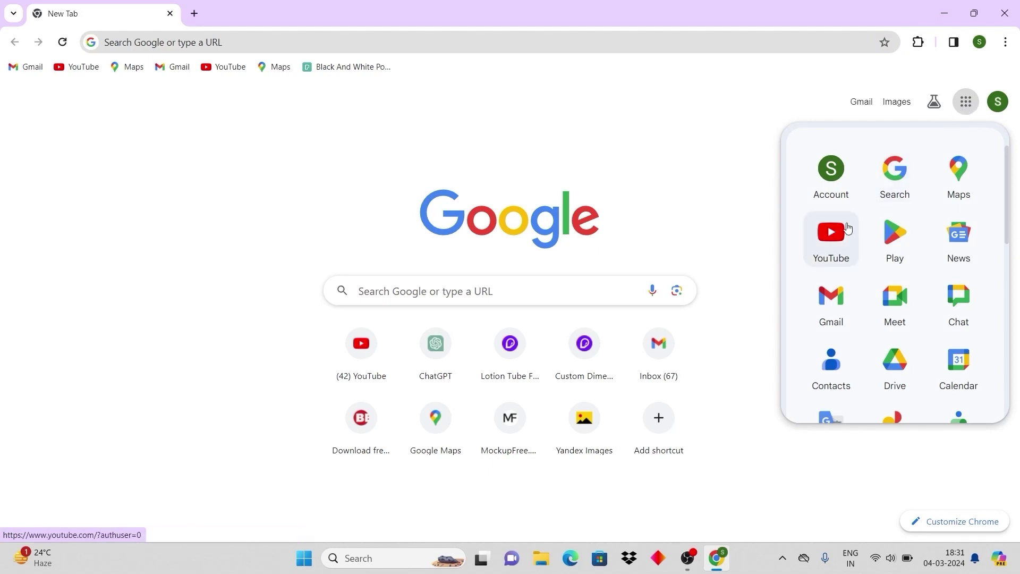
Step: Open the Google Account home page from the Google apps menu
{"action": "left_click", "coordinate": [825, 195]}
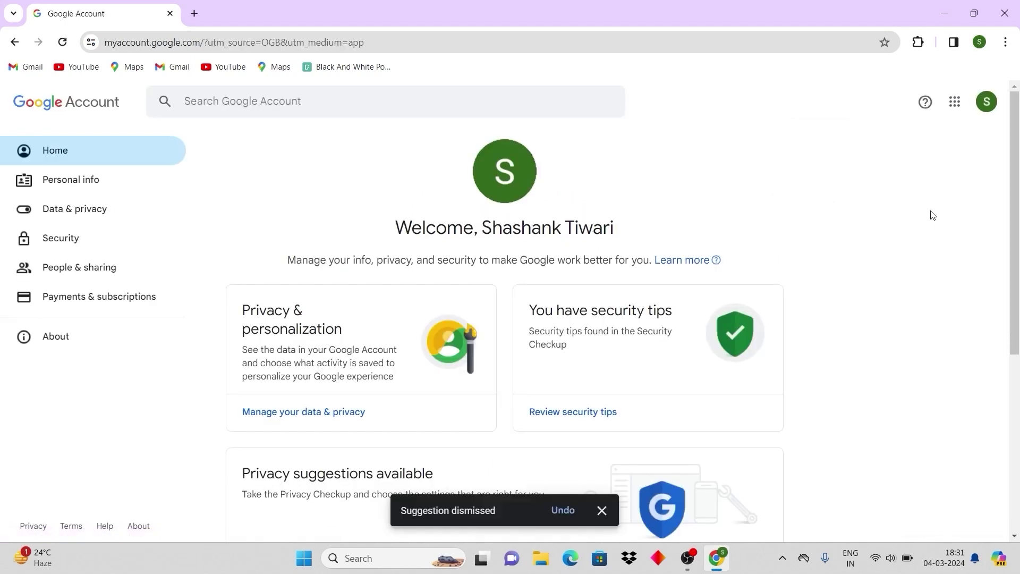
Step: Choose Add account from the profile menu to open a Google sign-in page in a new tab
{"action": "left_click", "coordinate": [988, 115]}
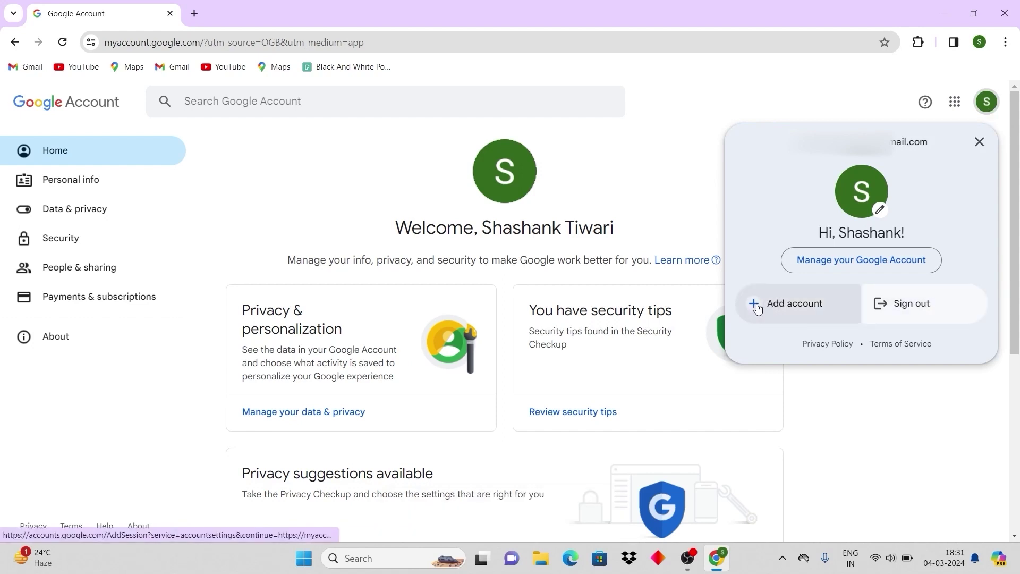
{"action": "left_click", "coordinate": [789, 309]}
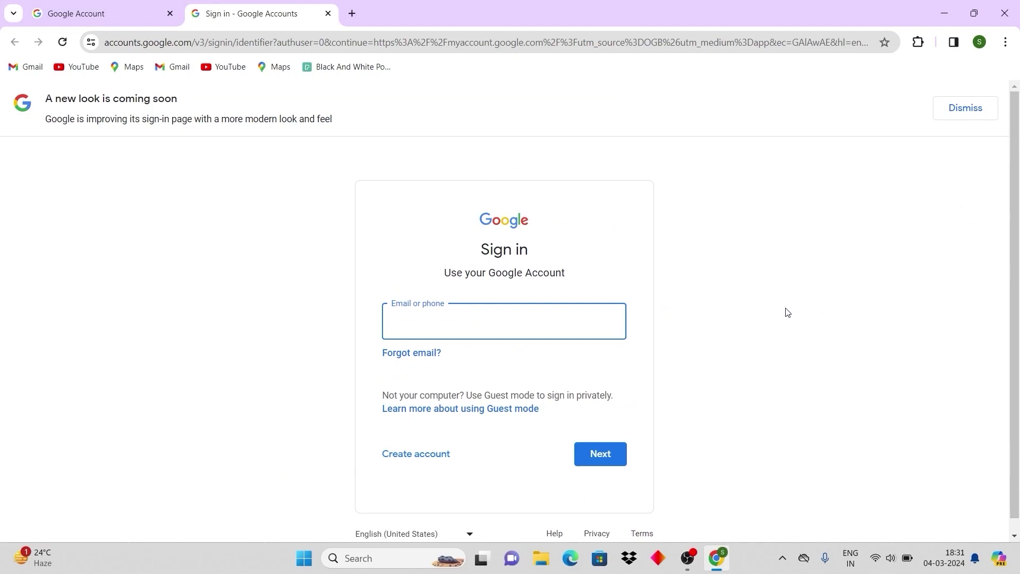
{"action": "scroll", "coordinate": [749, 330], "scroll_direction": "down", "scroll_amount": 1}
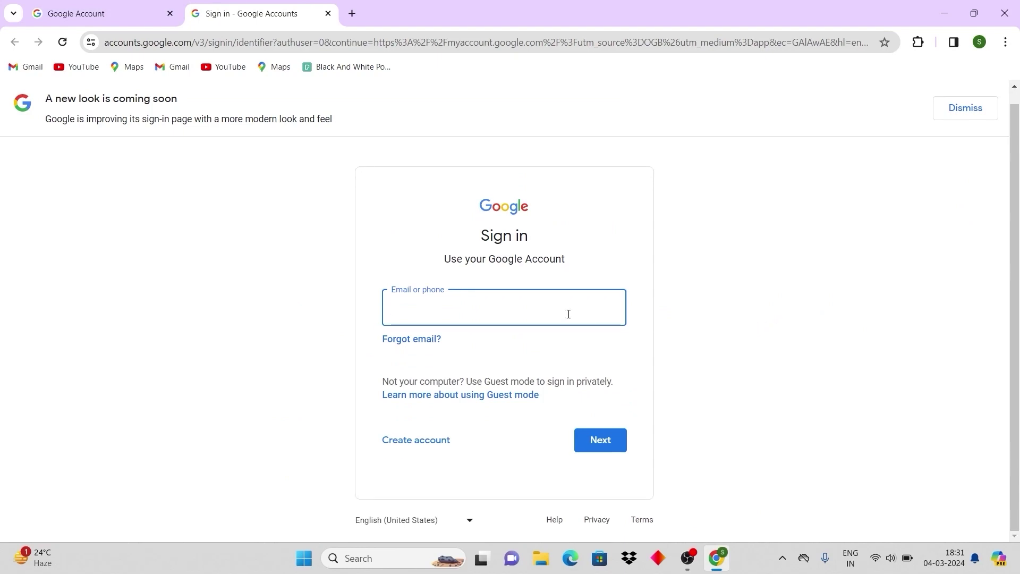
{"action": "scroll", "coordinate": [568, 313], "scroll_direction": "up", "scroll_amount": 4}
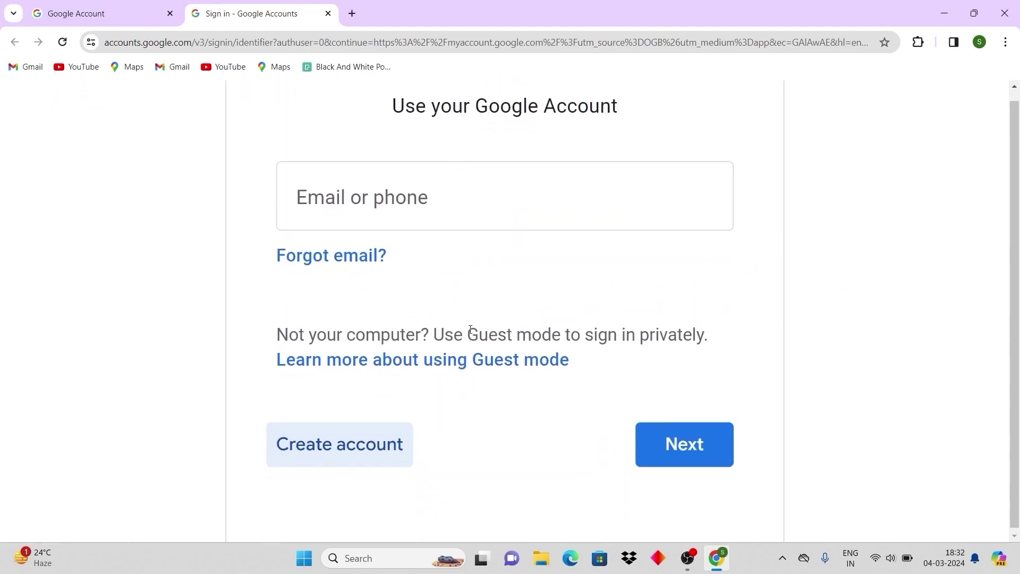
{"action": "scroll", "coordinate": [470, 330], "scroll_direction": "down", "scroll_amount": 2}
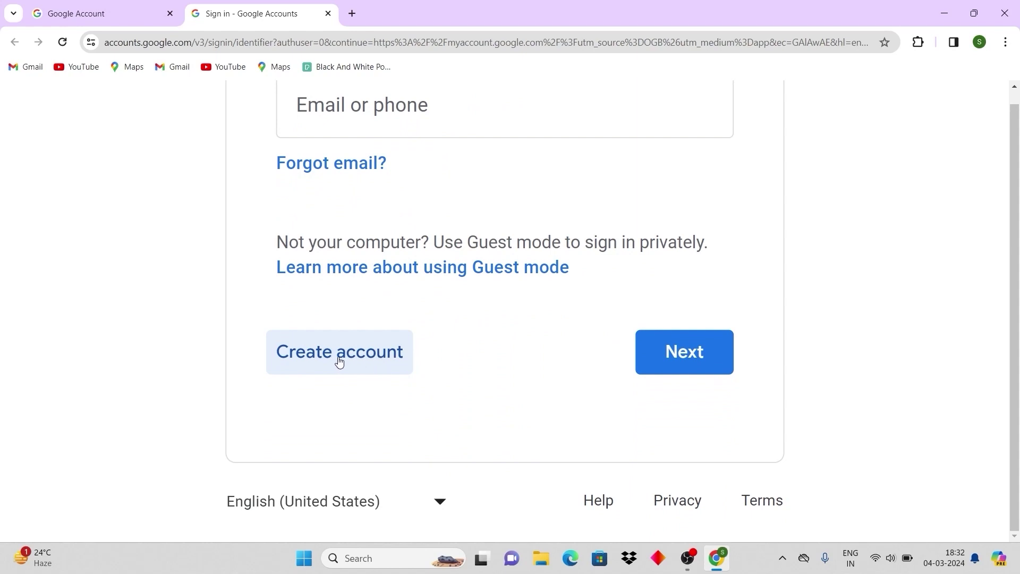
{"action": "scroll", "coordinate": [339, 361], "scroll_direction": "down", "scroll_amount": 4}
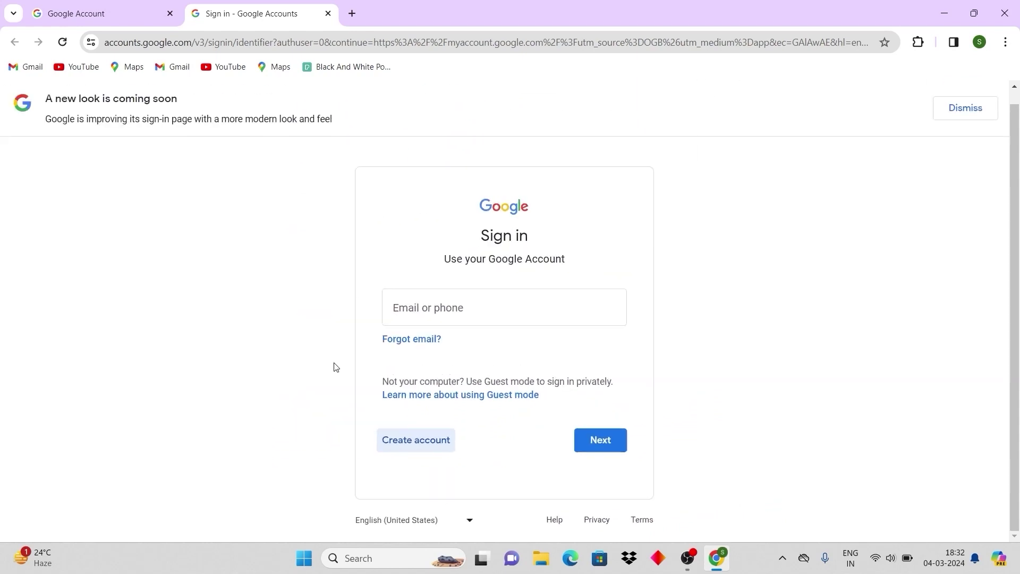
Step: Start a 'For work or my business' account and skip the custom email address offer
{"action": "left_click", "coordinate": [398, 438]}
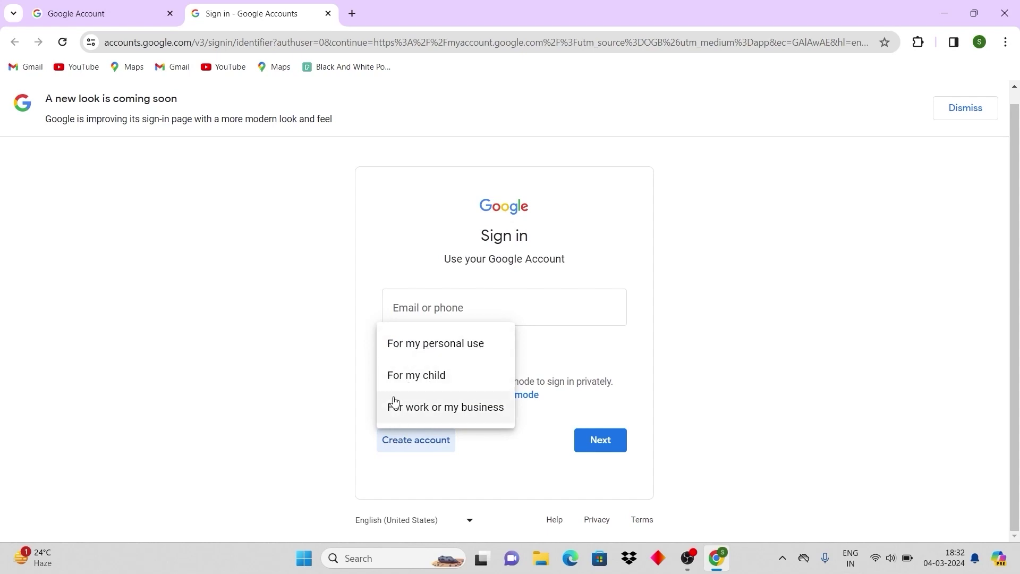
{"action": "left_click", "coordinate": [447, 415]}
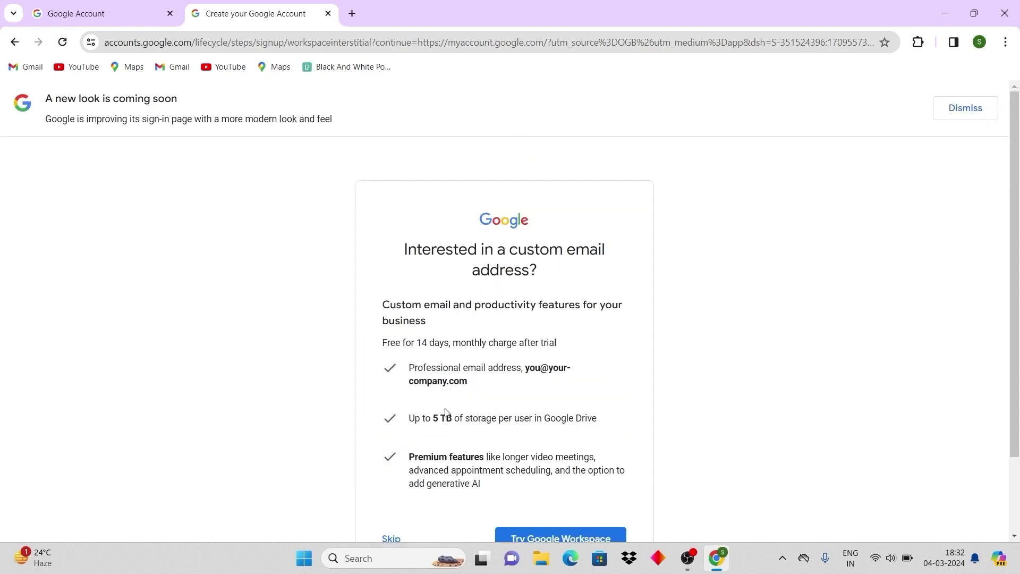
{"action": "scroll", "coordinate": [447, 413], "scroll_direction": "down", "scroll_amount": 3}
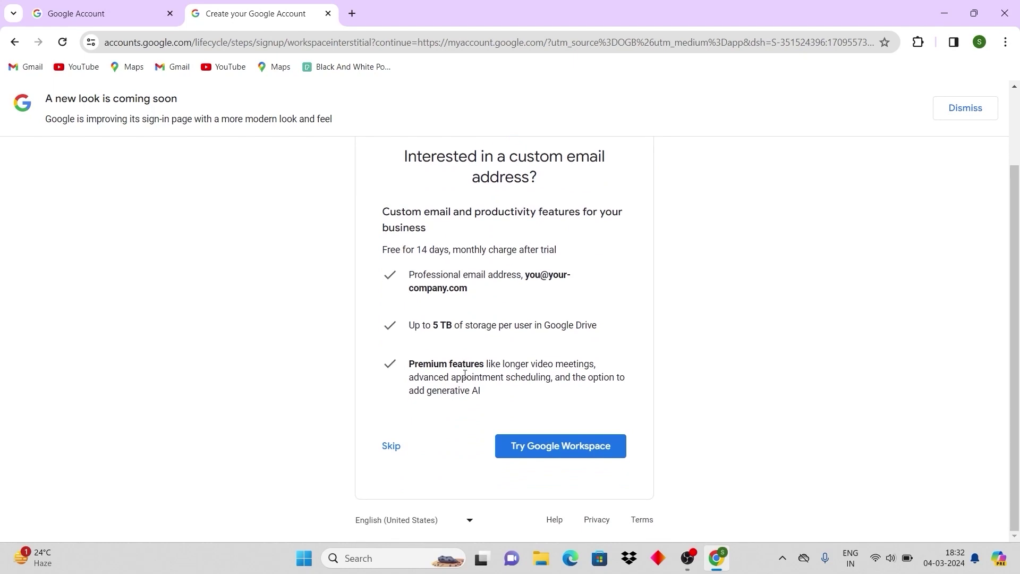
{"action": "scroll", "coordinate": [465, 374], "scroll_direction": "up", "scroll_amount": 3}
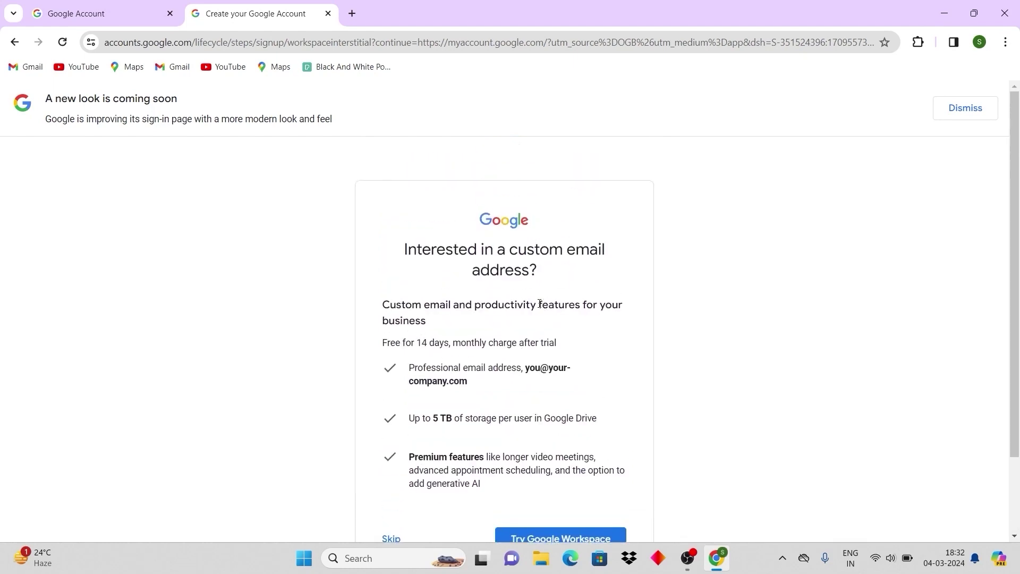
{"action": "scroll", "coordinate": [510, 305], "scroll_direction": "down", "scroll_amount": 2}
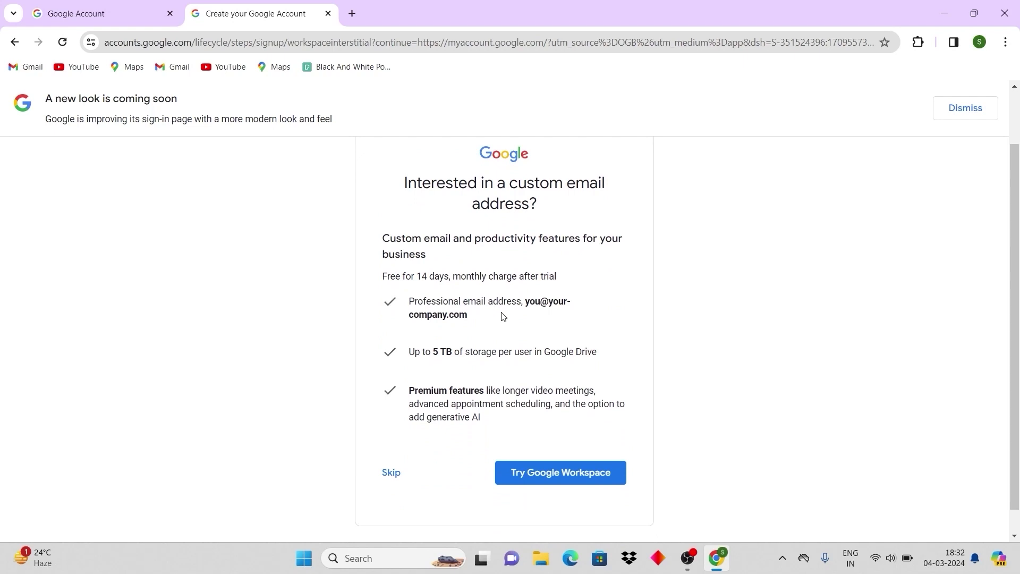
{"action": "scroll", "coordinate": [460, 375], "scroll_direction": "down", "scroll_amount": 1}
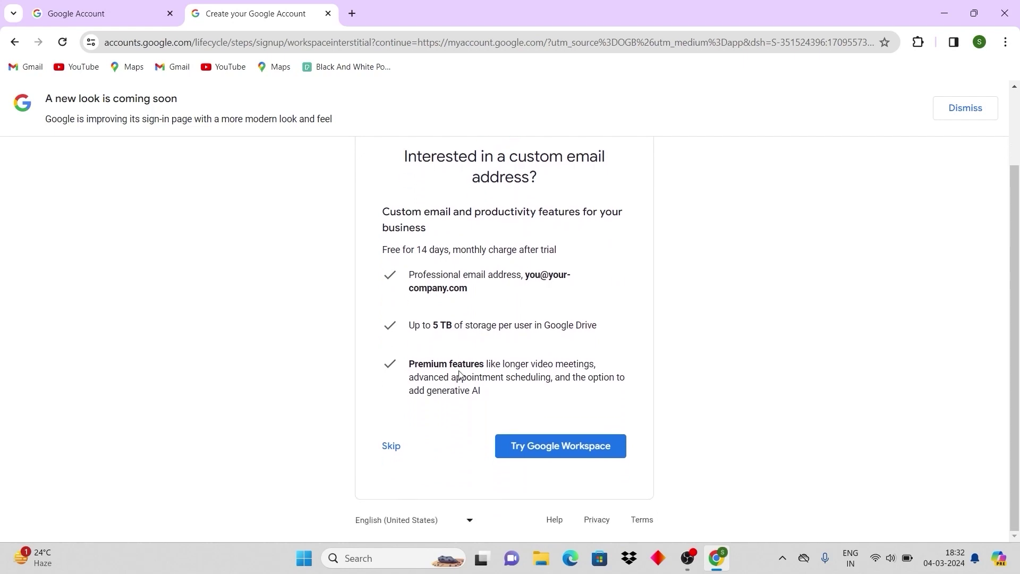
{"action": "left_click", "coordinate": [388, 448]}
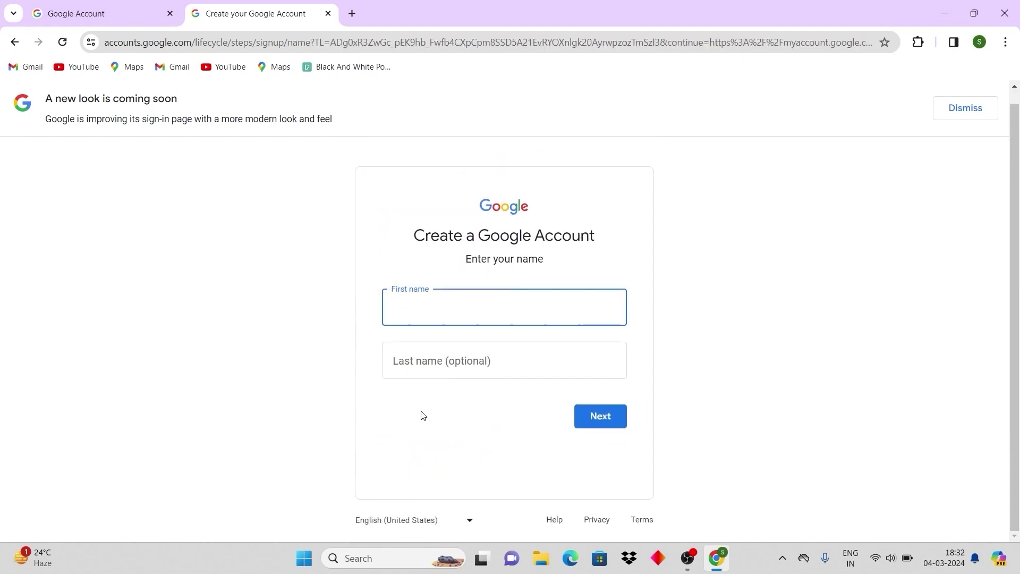
Step: Enter the account holder's first and last name and continue
{"action": "left_click", "coordinate": [503, 355]}
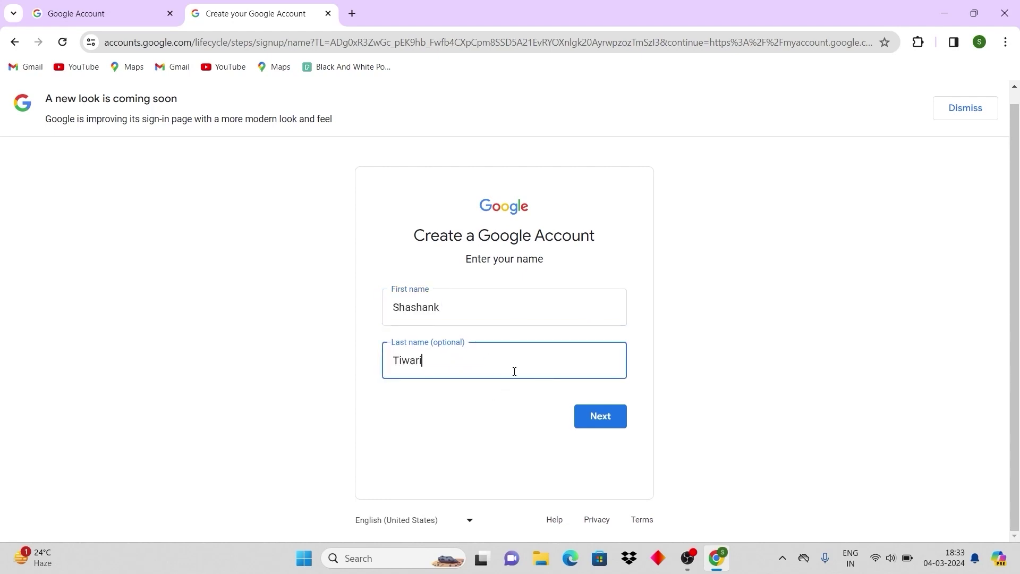
{"action": "left_click", "coordinate": [450, 429]}
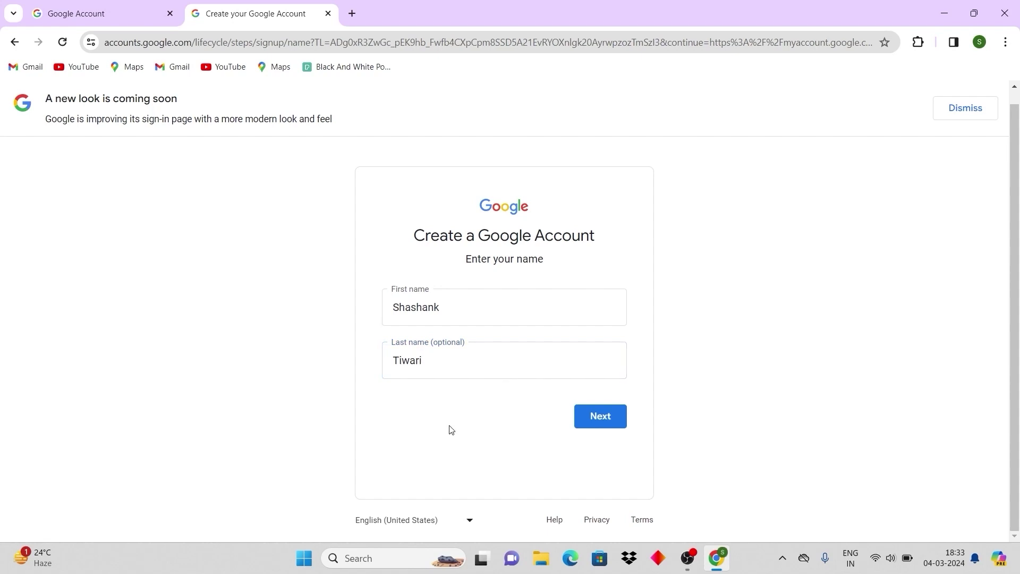
{"action": "left_click", "coordinate": [599, 417]}
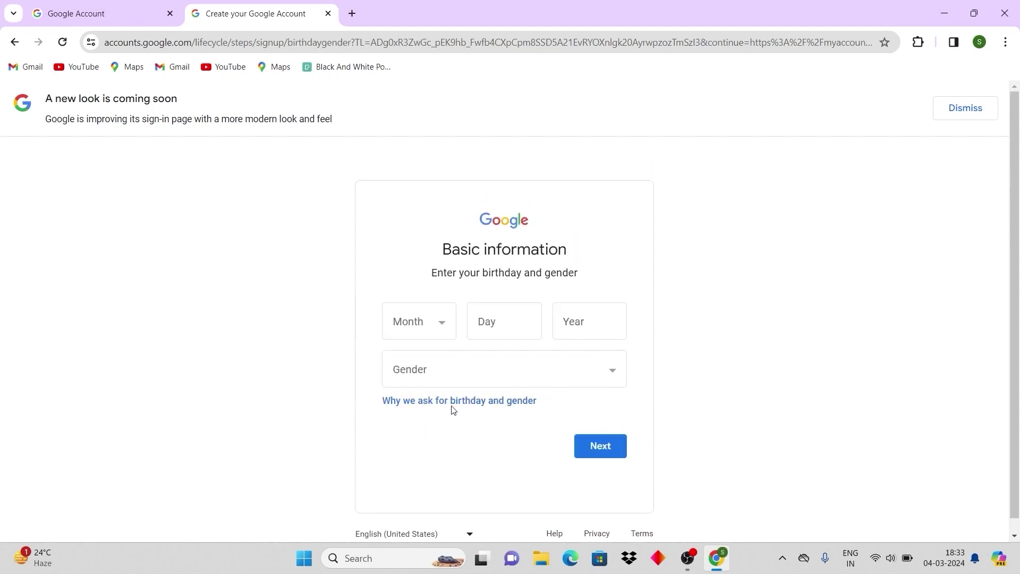
{"action": "left_click", "coordinate": [445, 327]}
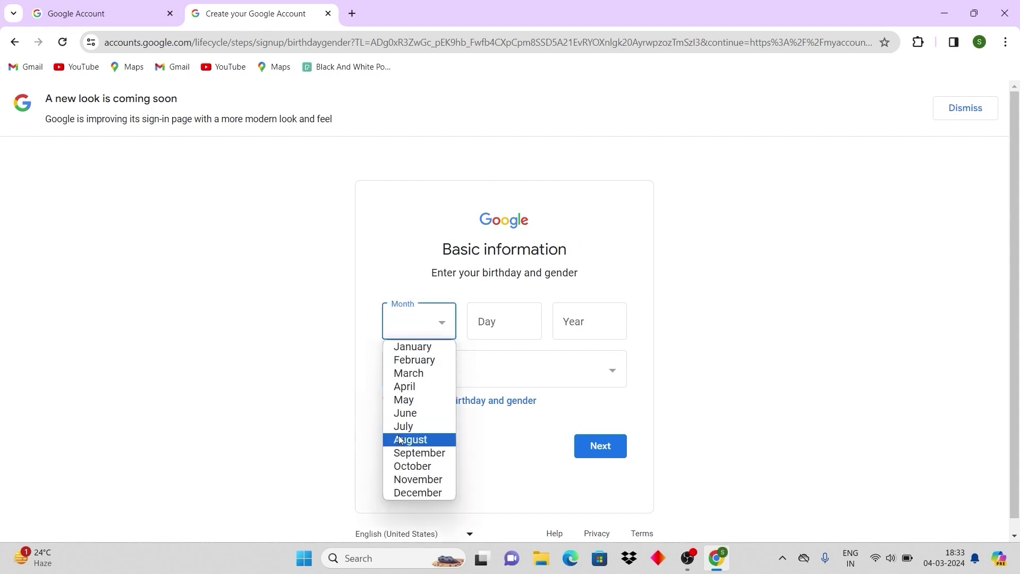
{"action": "left_click", "coordinate": [425, 453]}
{"action": "left_click", "coordinate": [530, 330]}
{"action": "type", "text": "15"}
{"action": "key", "text": "Tab"}
{"action": "type", "text": "1995"}
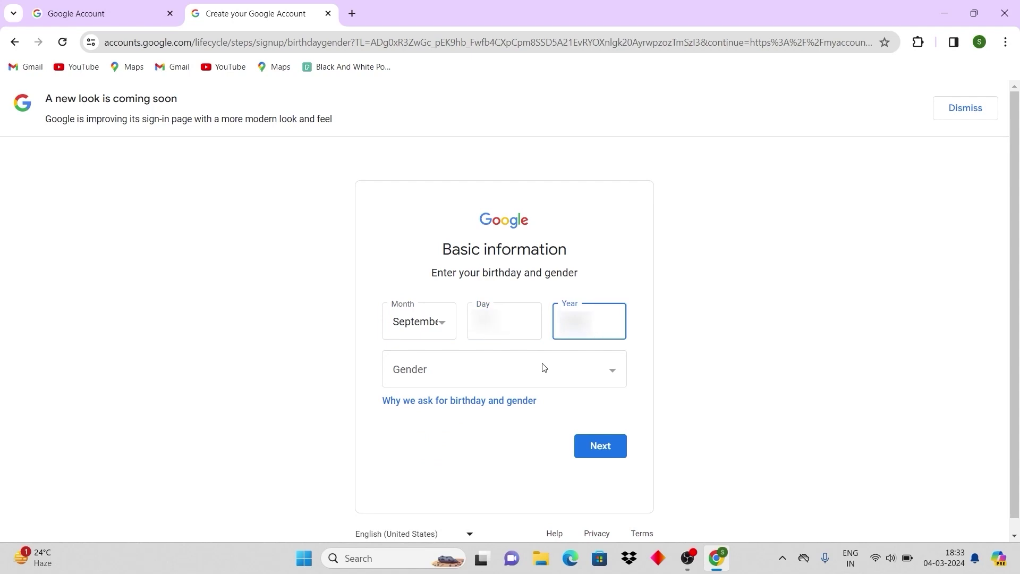
{"action": "left_click", "coordinate": [617, 370]}
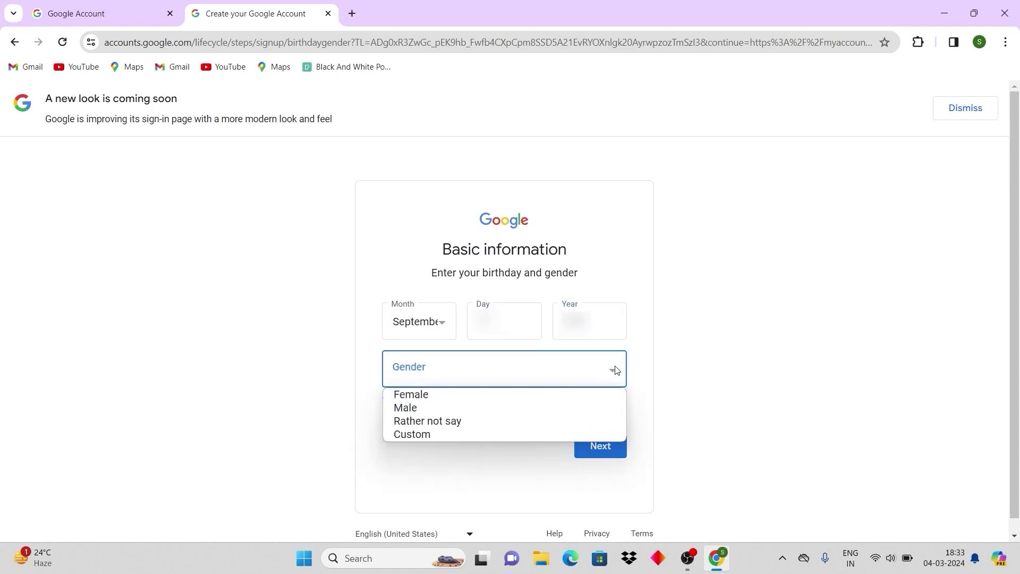
{"action": "left_click", "coordinate": [420, 409]}
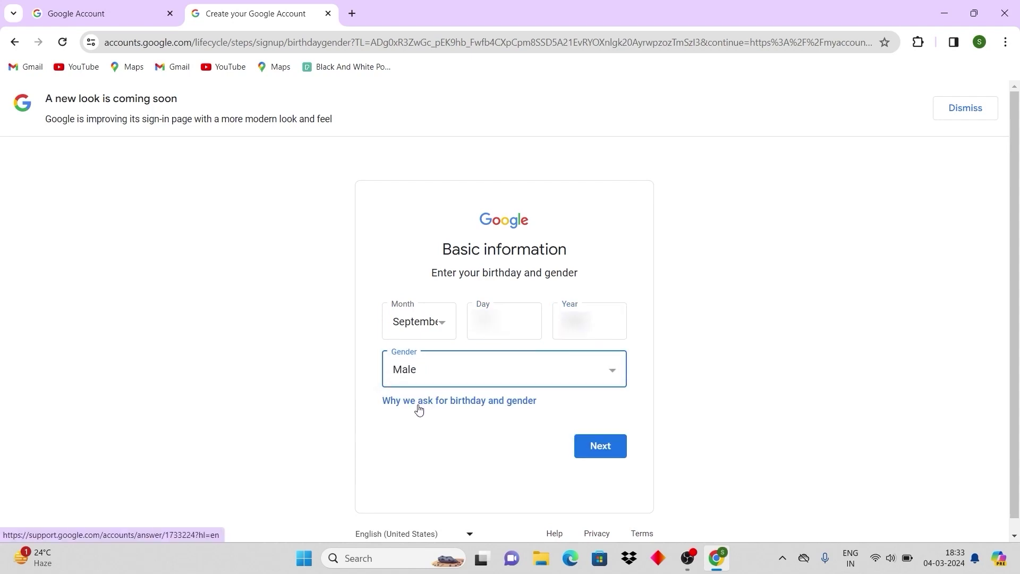
{"action": "left_click", "coordinate": [597, 450]}
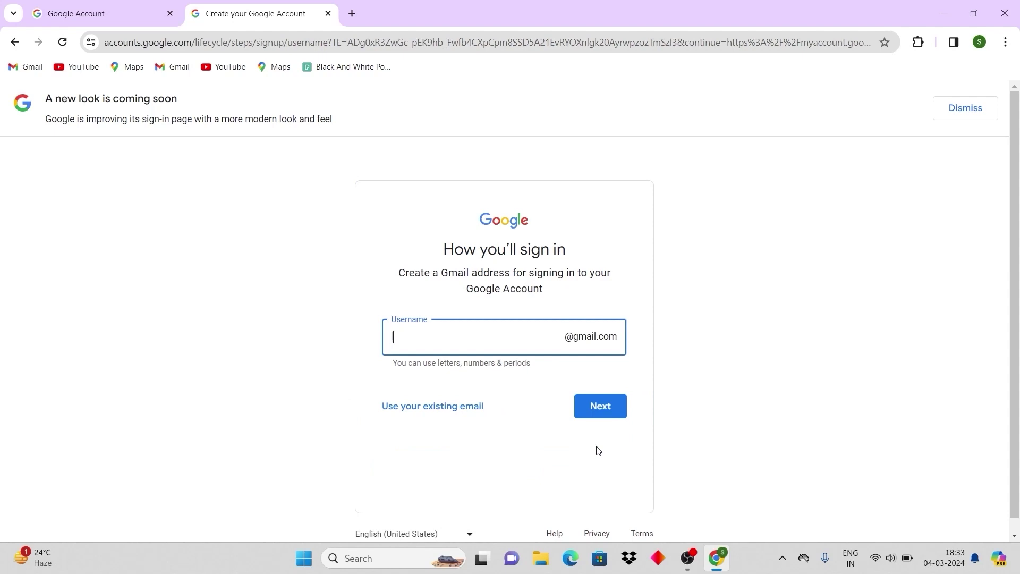
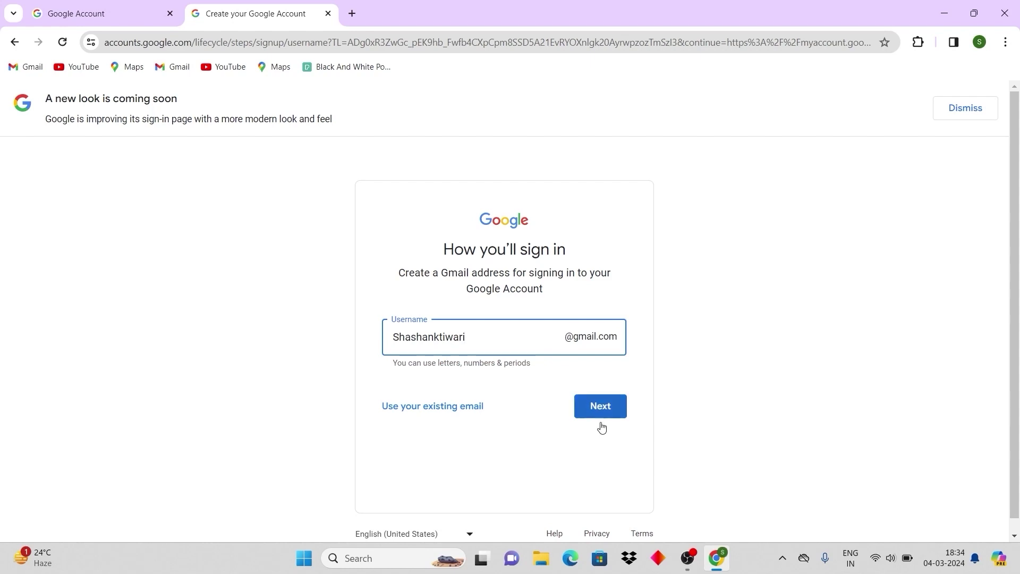
Step: Paste a Gmail username, submit it, and start editing it after the 'taken' error
{"action": "left_click", "coordinate": [608, 407]}
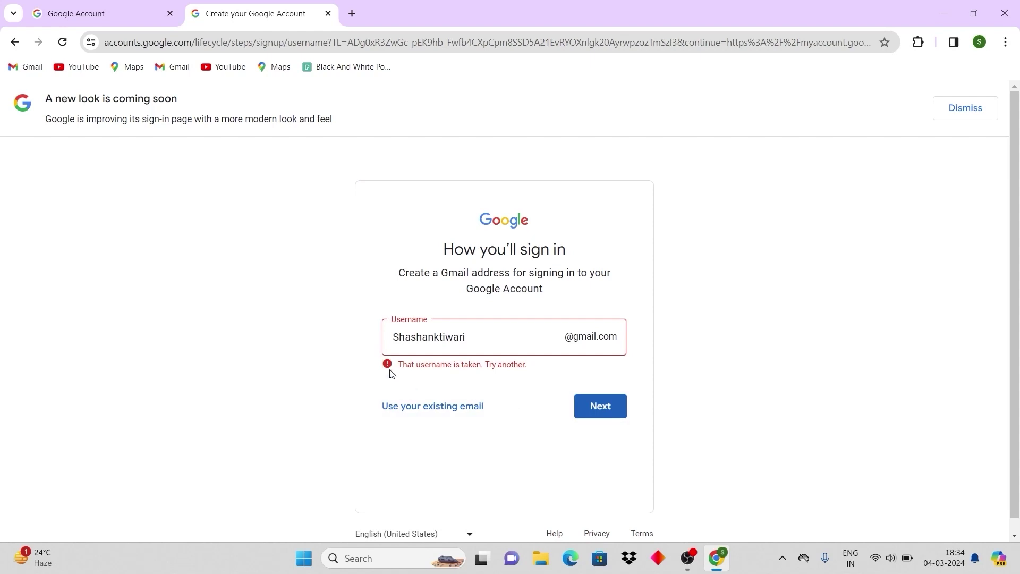
{"action": "scroll", "coordinate": [447, 378], "scroll_direction": "up", "scroll_amount": 5}
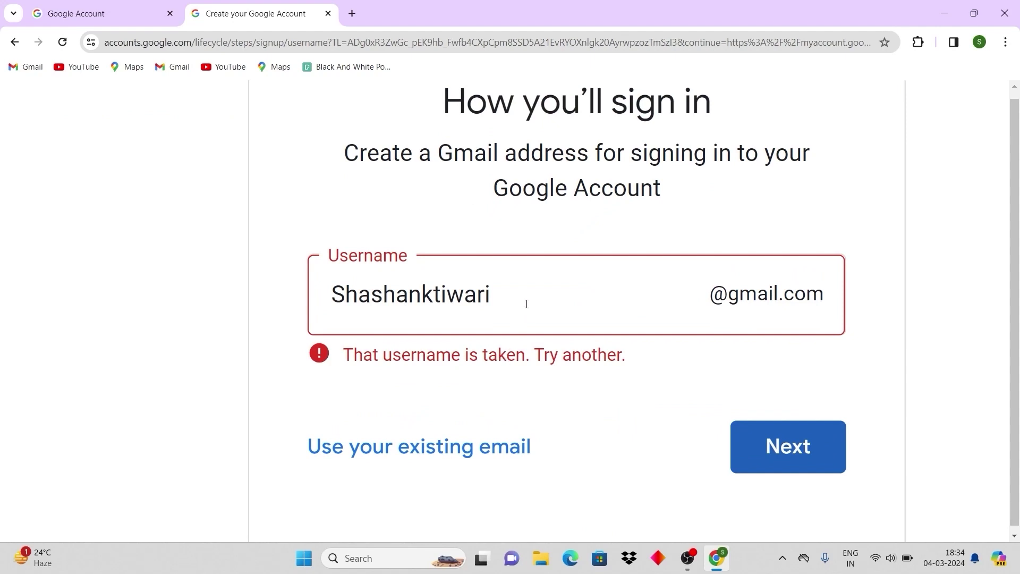
{"action": "left_click", "coordinate": [526, 304]}
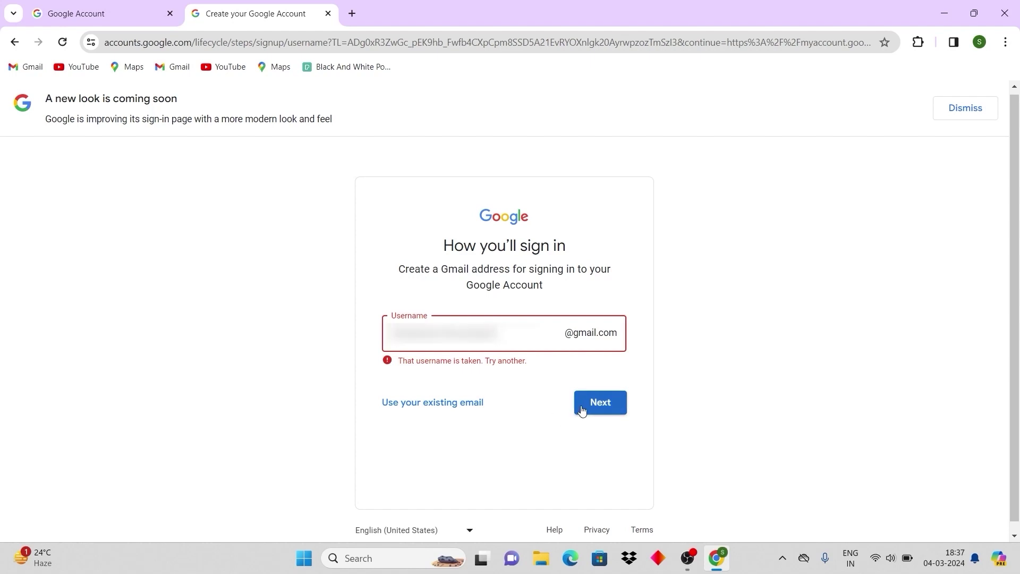
Step: Submit the new username, then enter and confirm the account password, checking it with Show password
{"action": "left_click", "coordinate": [583, 411]}
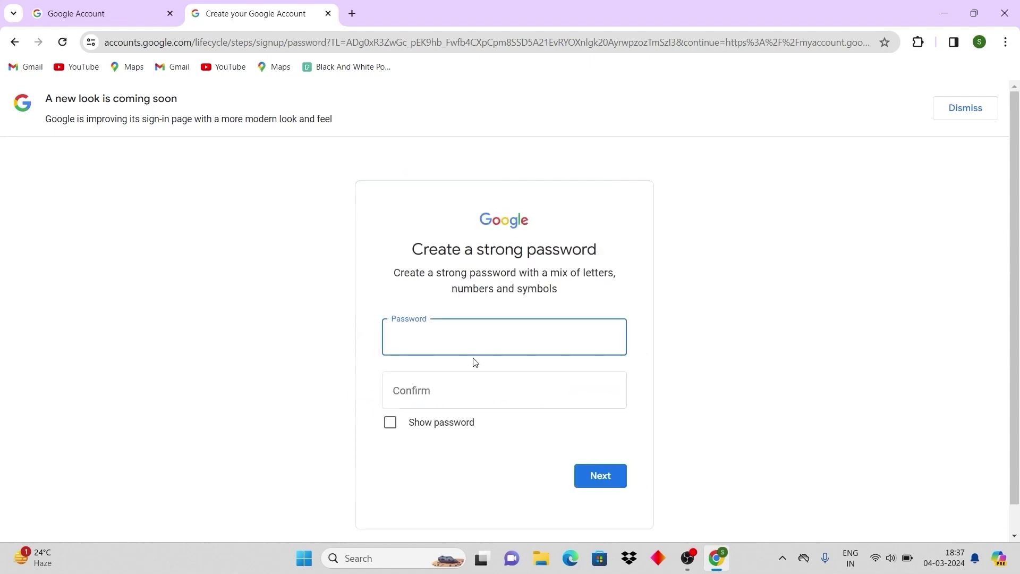
{"action": "type", "text": "•••••••••••••••••"}
{"action": "left_click", "coordinate": [446, 397]}
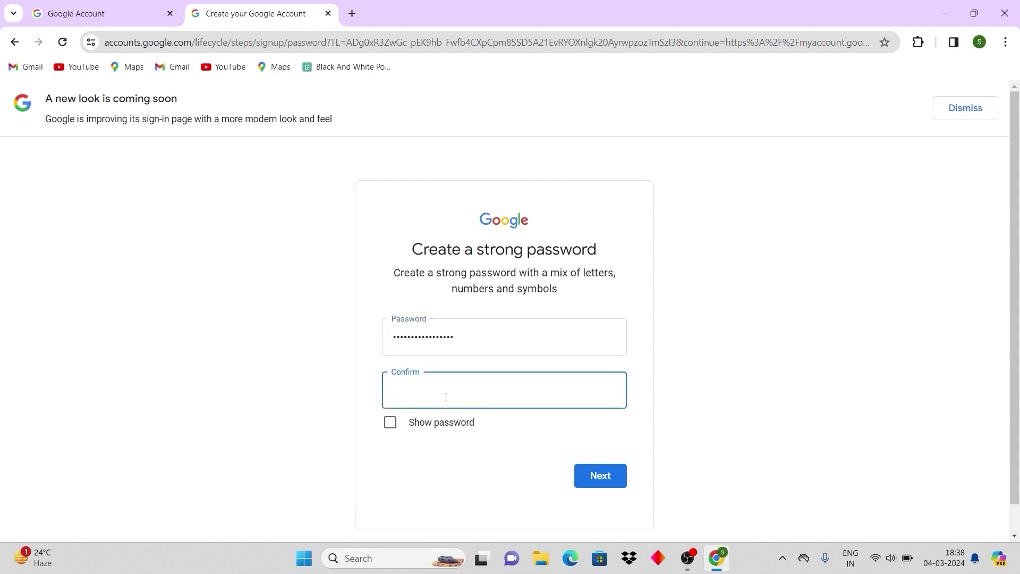
{"action": "type", "text": "•••••••••••••••••"}
{"action": "left_click", "coordinate": [392, 458]}
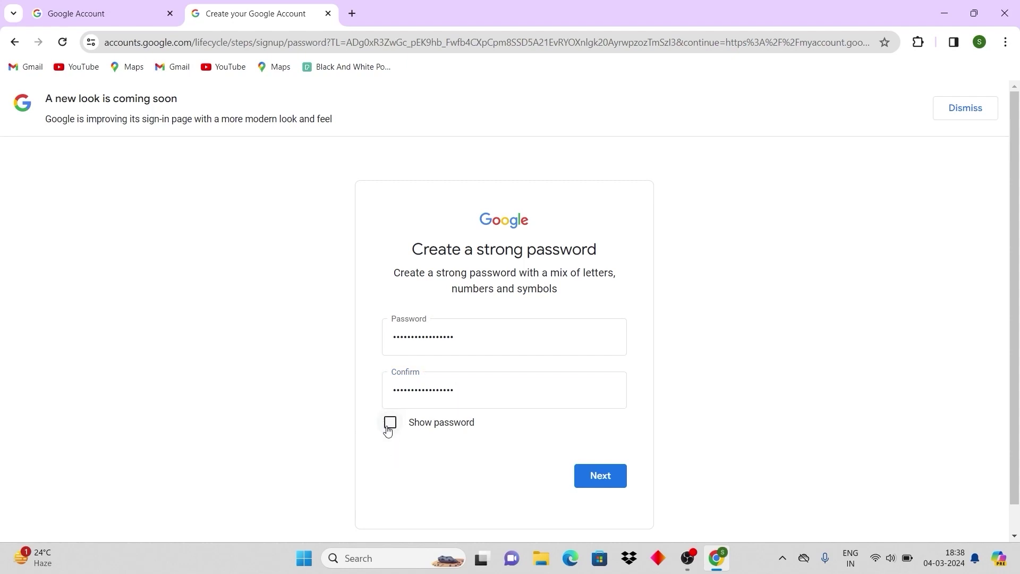
{"action": "left_click", "coordinate": [389, 425]}
{"action": "left_click", "coordinate": [387, 426]}
Step: Submit the password, then verify the account with a phone number and the SMS verification code
{"action": "left_click", "coordinate": [591, 476]}
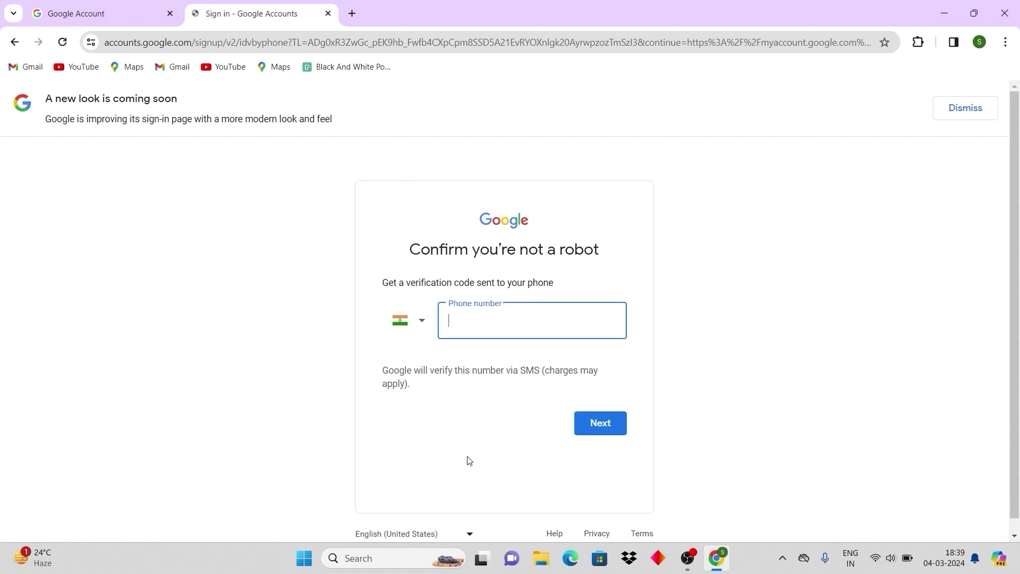
{"action": "key", "text": "ctrl+v"}
{"action": "left_click", "coordinate": [437, 430]}
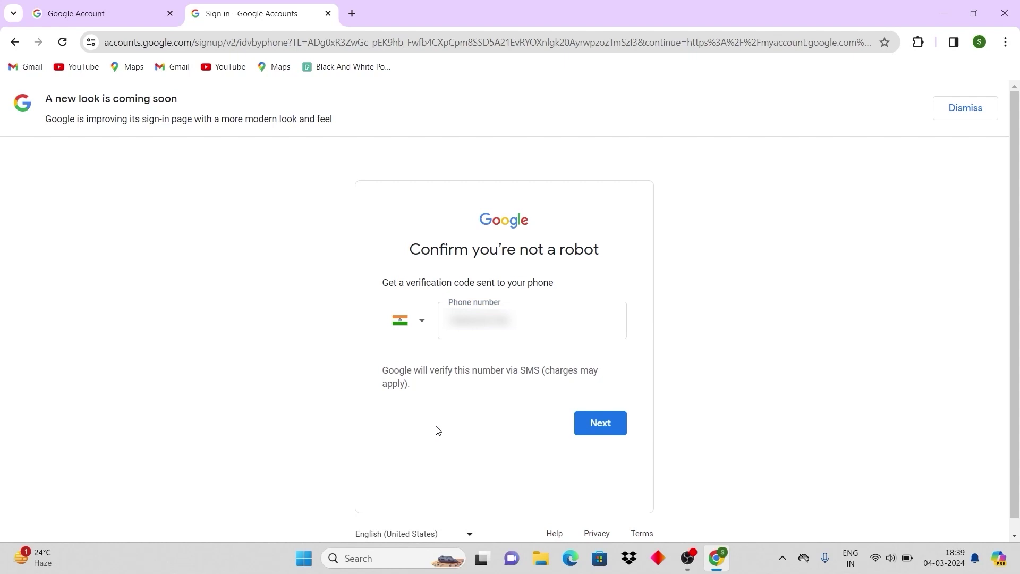
{"action": "left_click", "coordinate": [593, 428]}
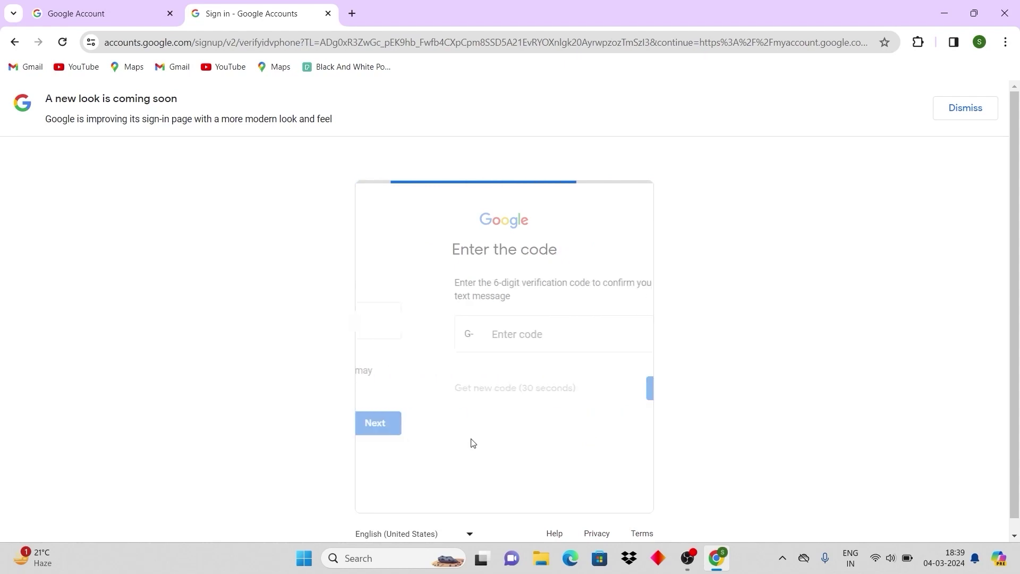
{"action": "left_click", "coordinate": [608, 399]}
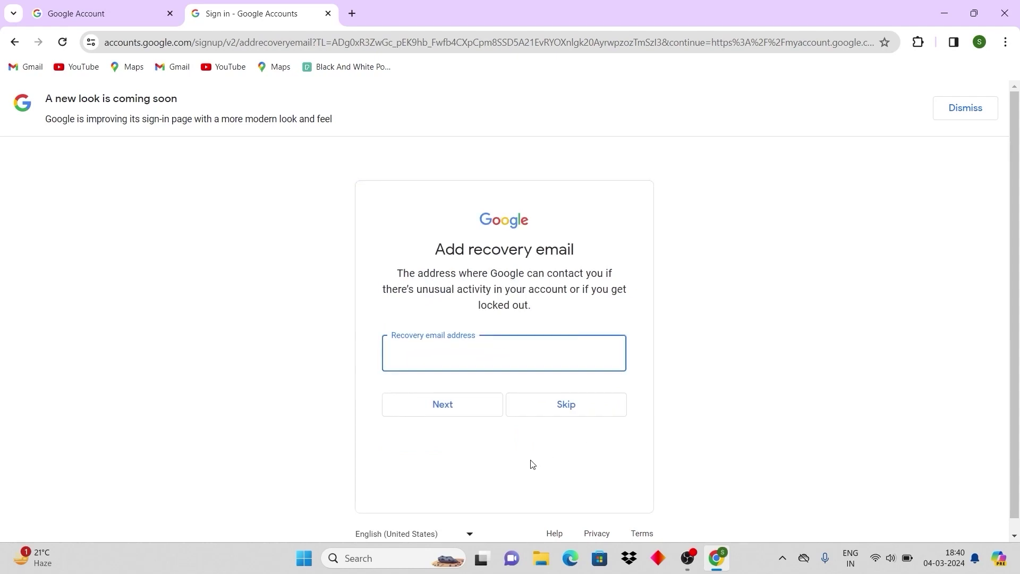
Step: Paste a recovery email address, submit it, and confirm the Review your account info page
{"action": "key", "text": "ctrl+v"}
{"action": "left_click", "coordinate": [447, 433]}
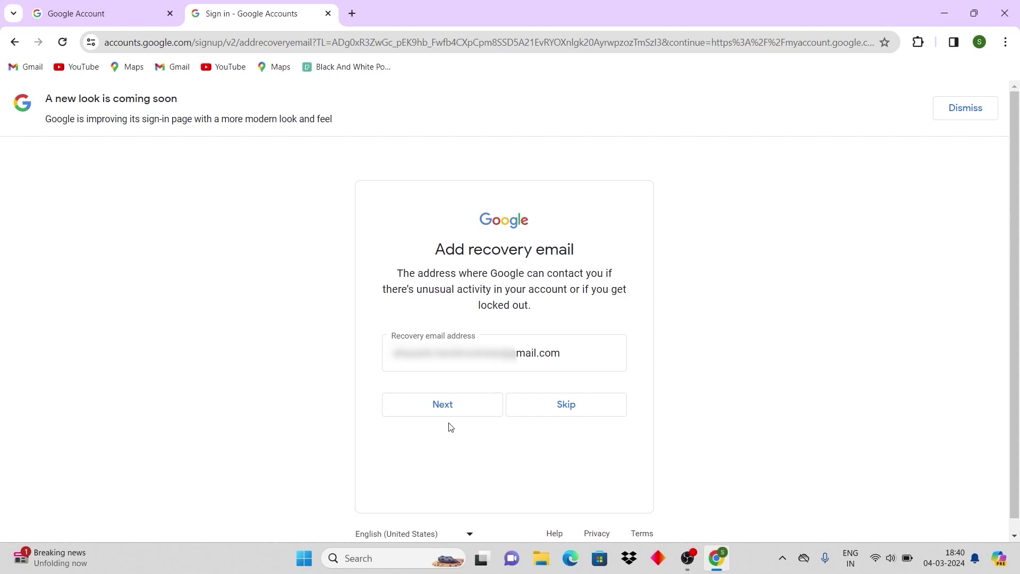
{"action": "left_click", "coordinate": [456, 409]}
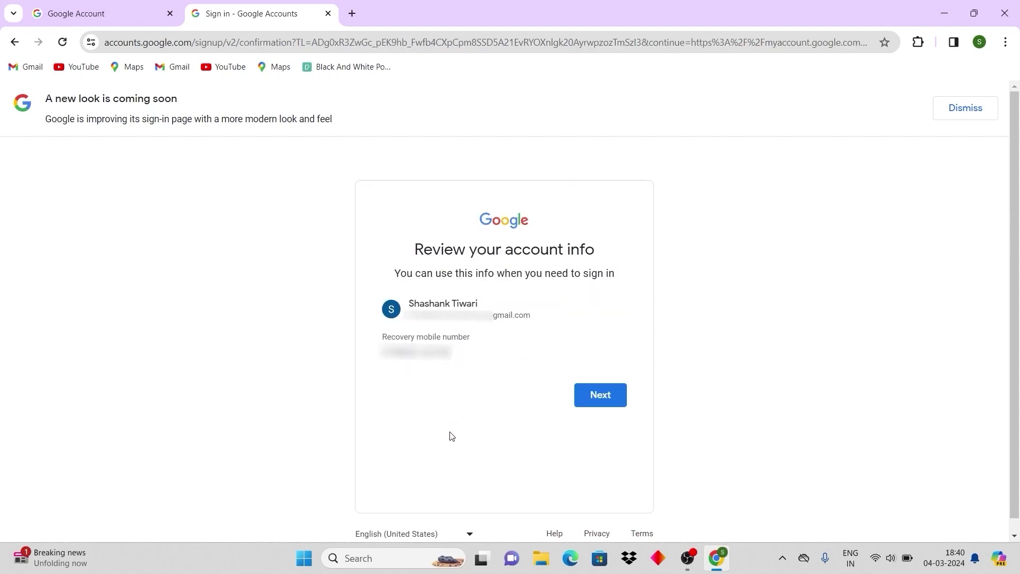
{"action": "left_click", "coordinate": [594, 396]}
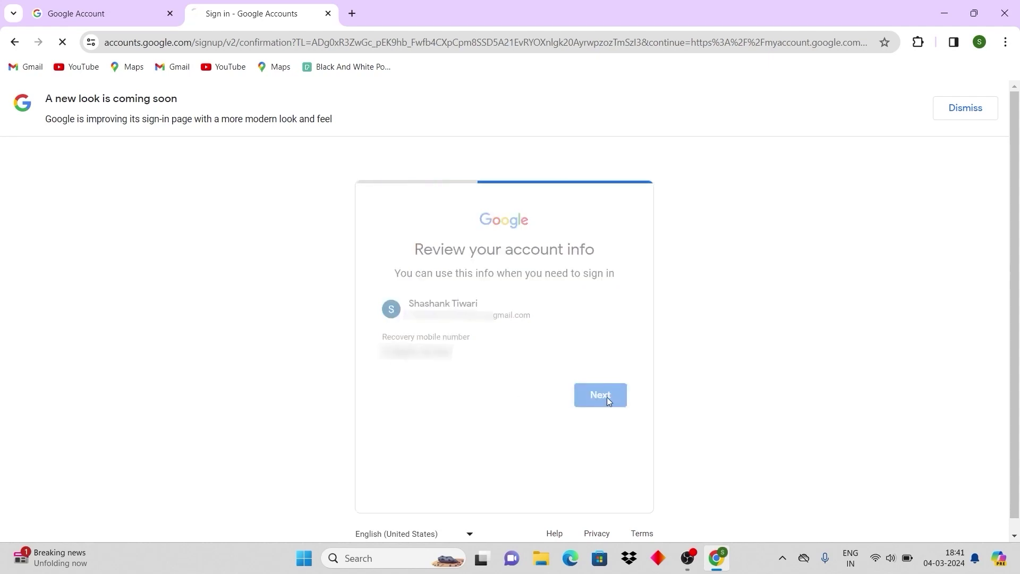
Step: Read through Privacy and Terms with the personalization options expanded, then click I agree
{"action": "scroll", "coordinate": [525, 404], "scroll_direction": "down", "scroll_amount": 12}
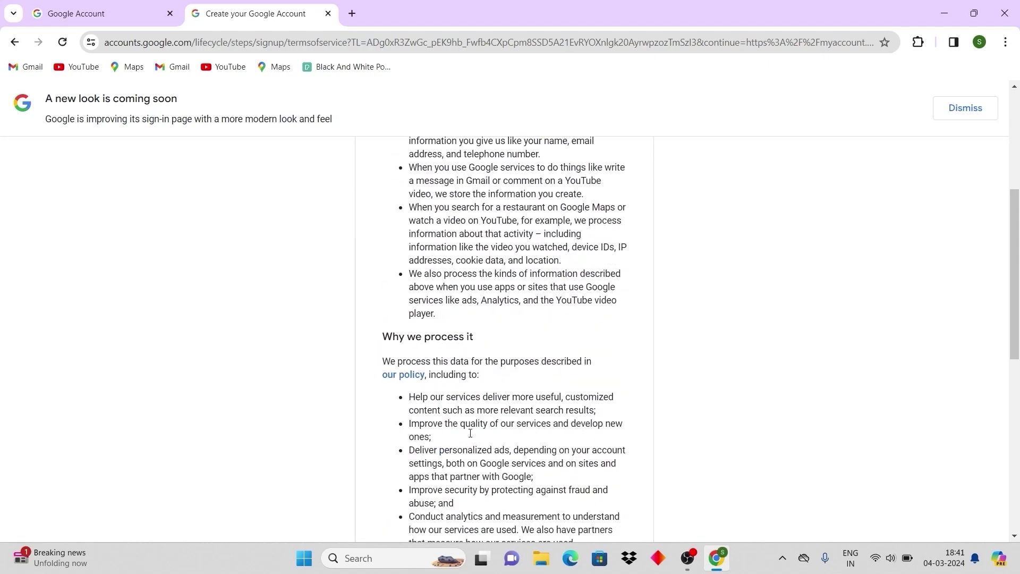
{"action": "scroll", "coordinate": [470, 437], "scroll_direction": "down", "scroll_amount": 1}
{"action": "left_click", "coordinate": [437, 393]}
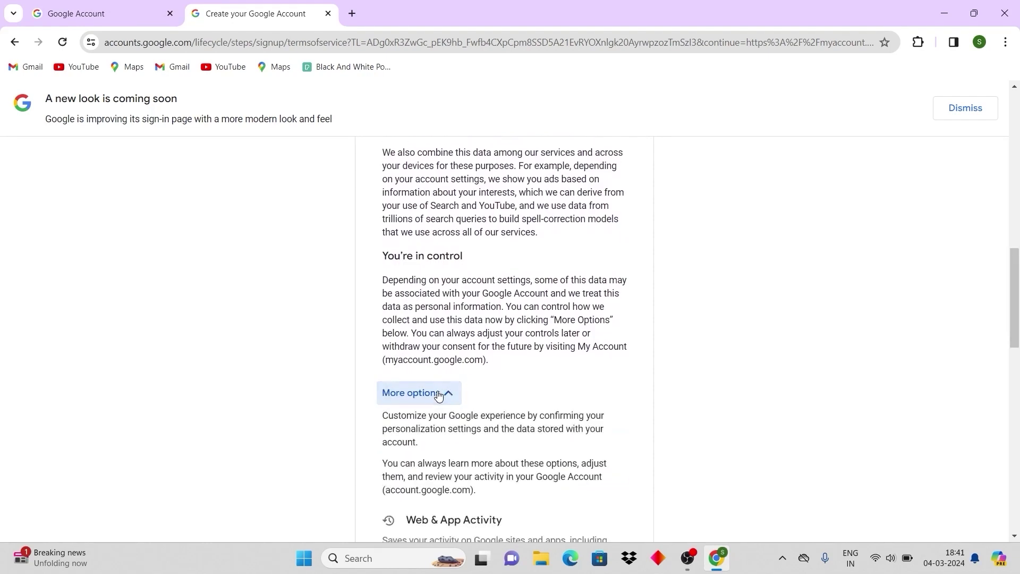
{"action": "scroll", "coordinate": [437, 394], "scroll_direction": "down", "scroll_amount": 6}
{"action": "scroll", "coordinate": [505, 399], "scroll_direction": "down", "scroll_amount": 6}
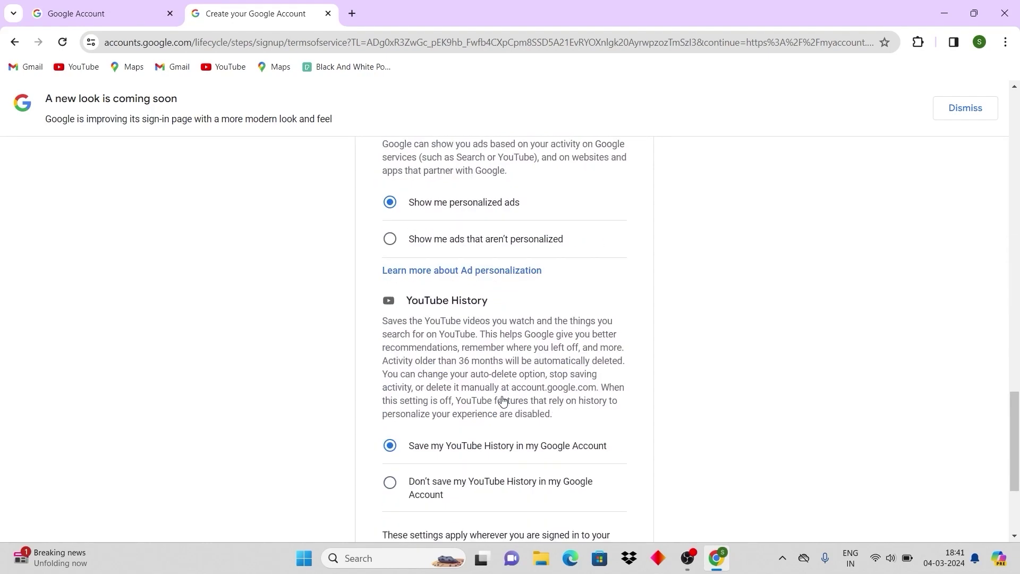
{"action": "scroll", "coordinate": [502, 397], "scroll_direction": "down", "scroll_amount": 4}
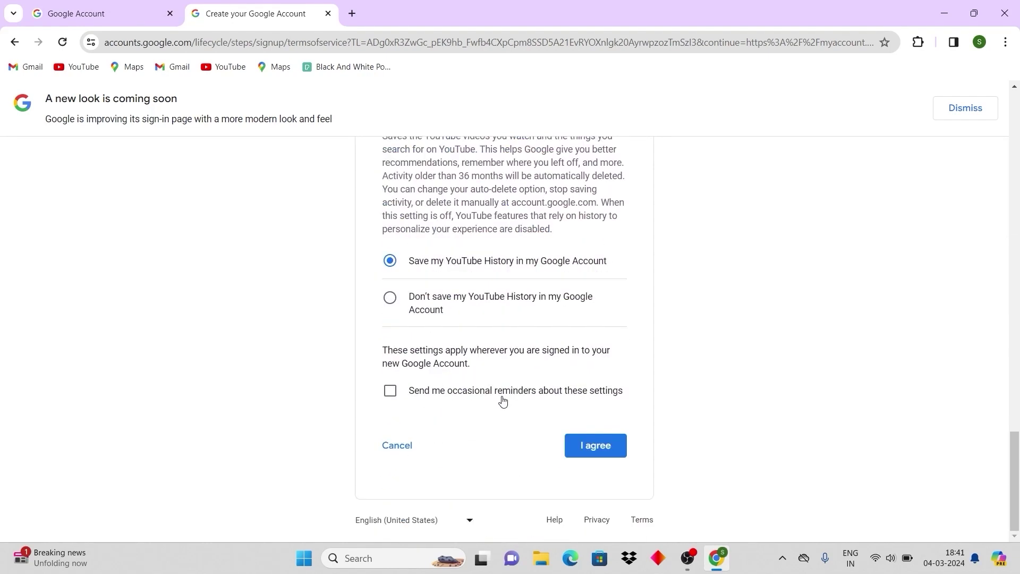
{"action": "left_click", "coordinate": [593, 446]}
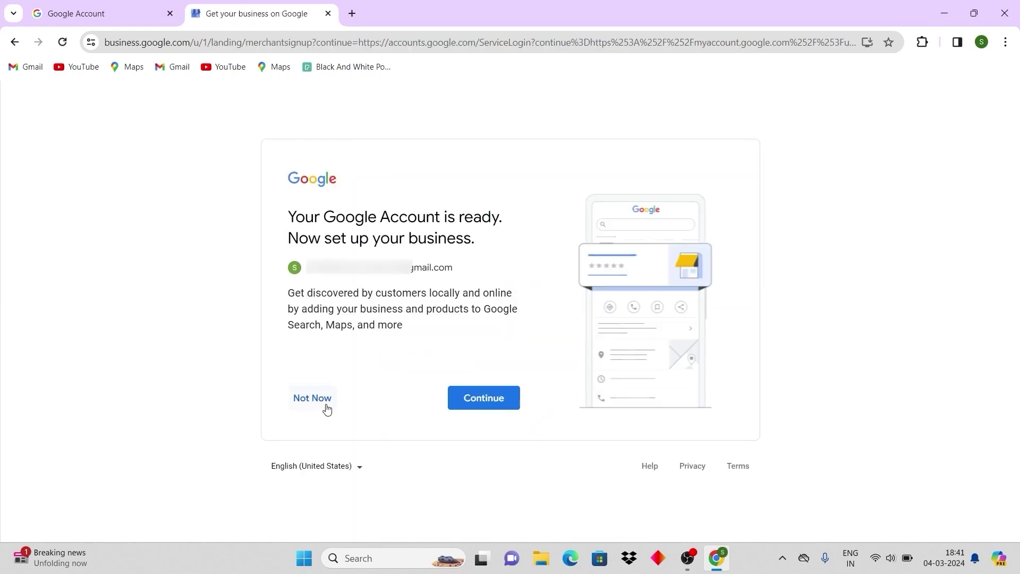
Step: Decline the business profile setup and open the Profile picture dialog from the avatar
{"action": "left_click", "coordinate": [318, 403]}
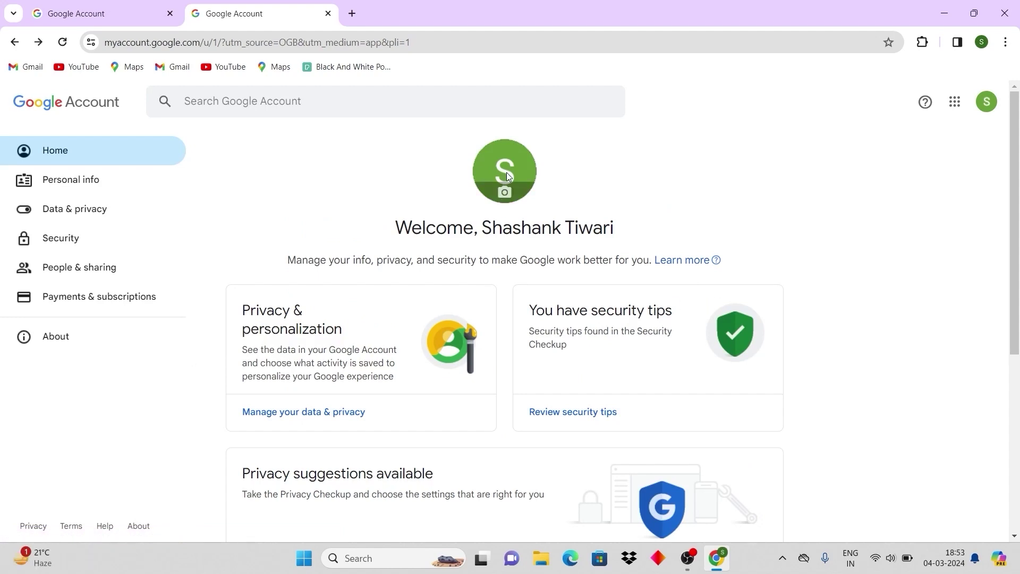
{"action": "left_click", "coordinate": [506, 173]}
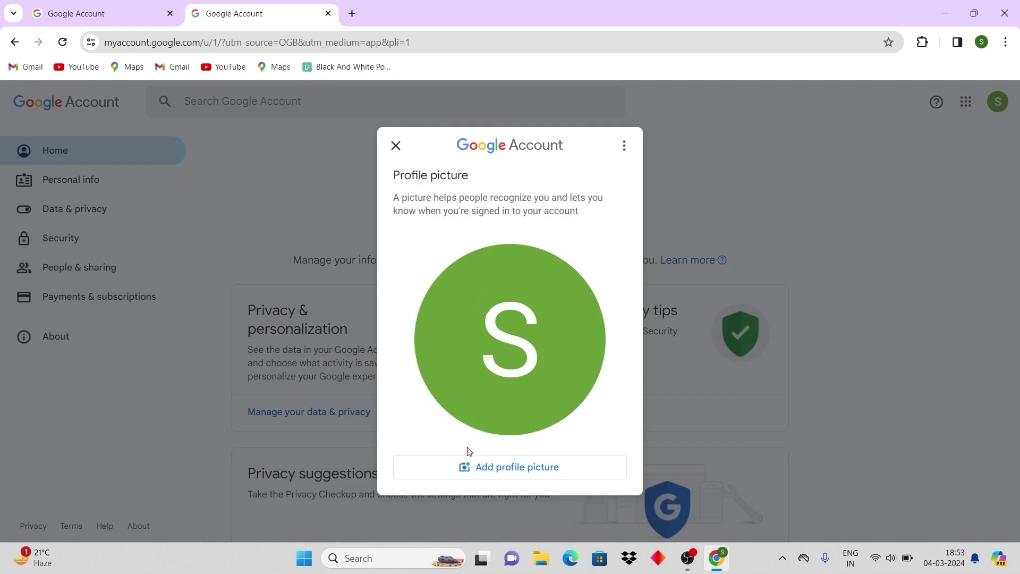
Step: Add a new profile picture by uploading the ST logo image from the computer's Downloads folder
{"action": "left_click", "coordinate": [510, 467]}
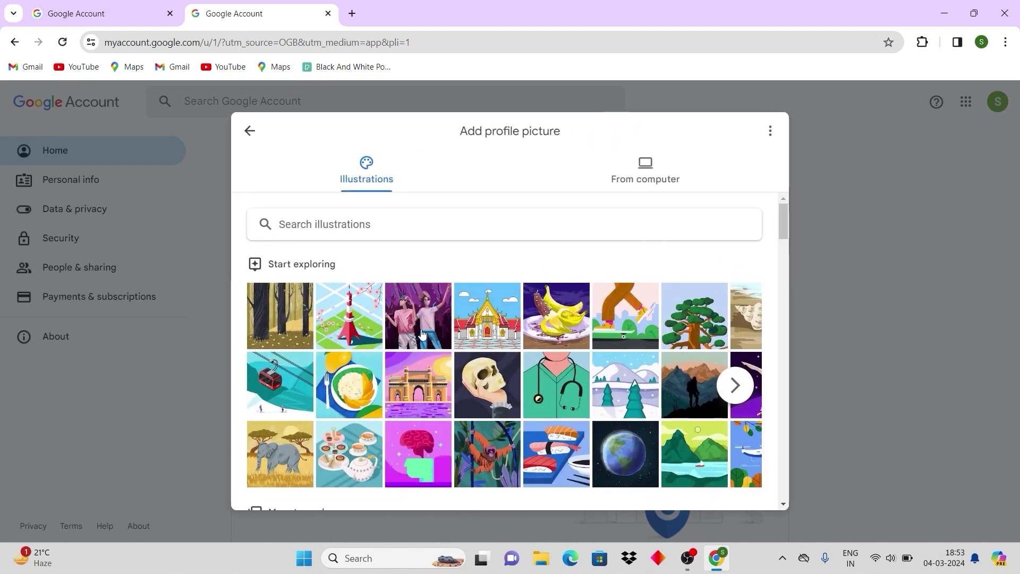
{"action": "scroll", "coordinate": [379, 352], "scroll_direction": "down", "scroll_amount": 3}
{"action": "scroll", "coordinate": [388, 390], "scroll_direction": "down", "scroll_amount": 4}
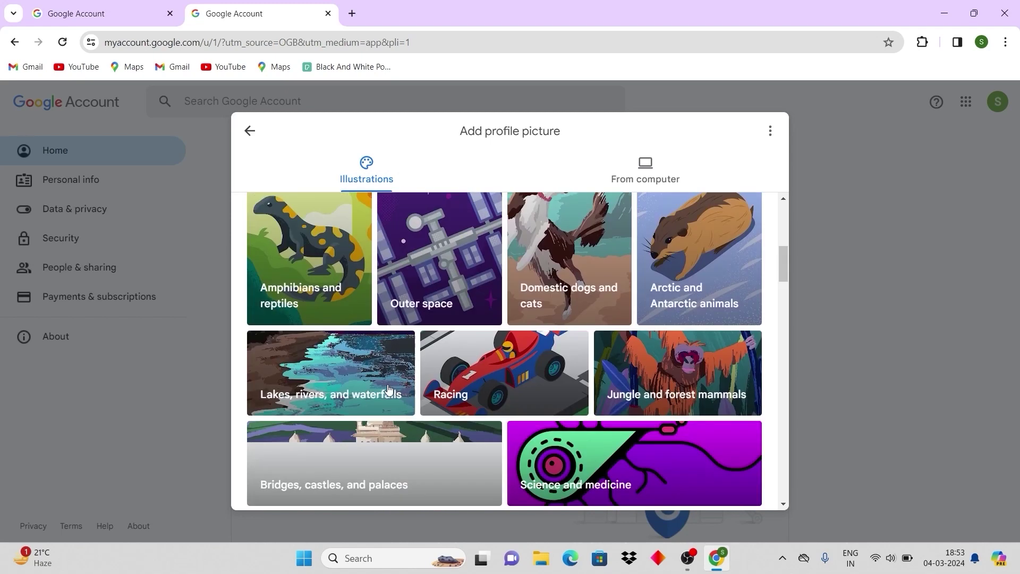
{"action": "scroll", "coordinate": [488, 380], "scroll_direction": "up", "scroll_amount": 8}
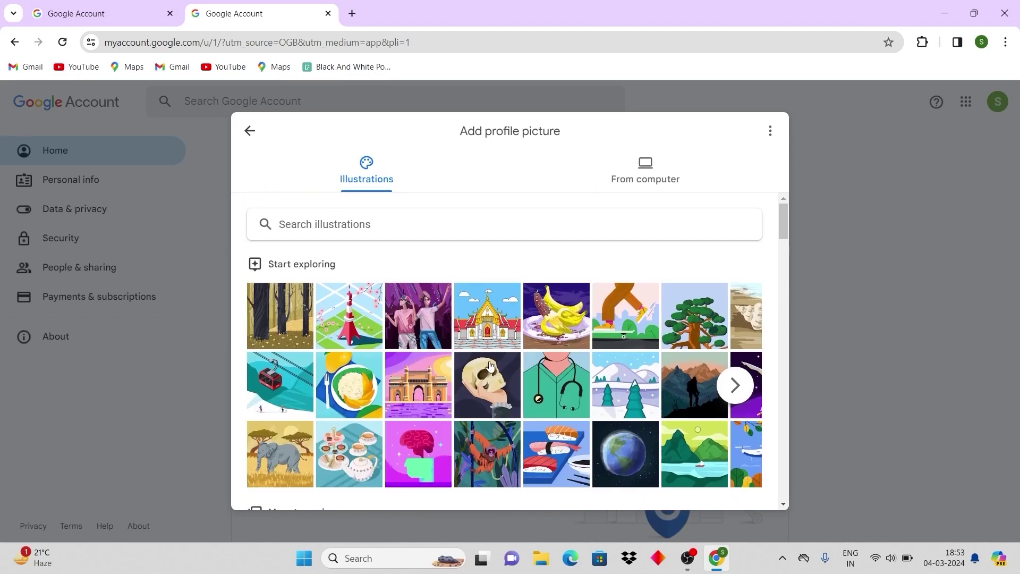
{"action": "left_click", "coordinate": [643, 169]}
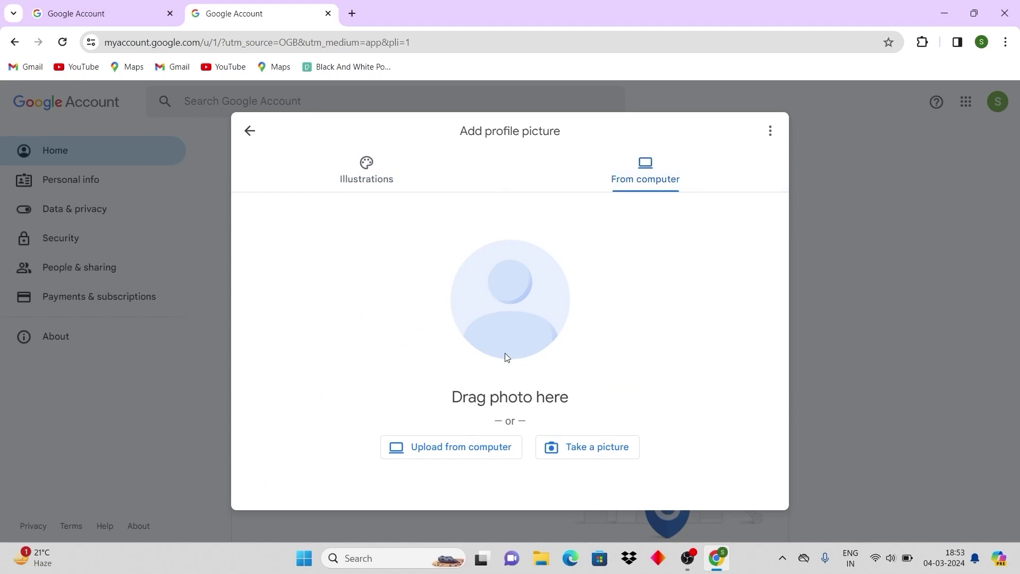
{"action": "left_click", "coordinate": [450, 456]}
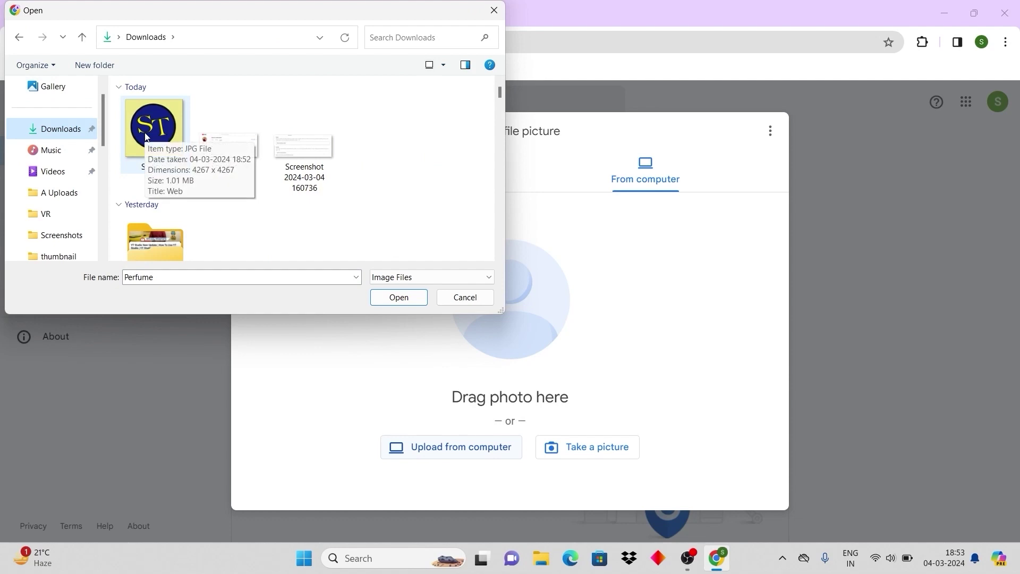
{"action": "double_click", "coordinate": [146, 131]}
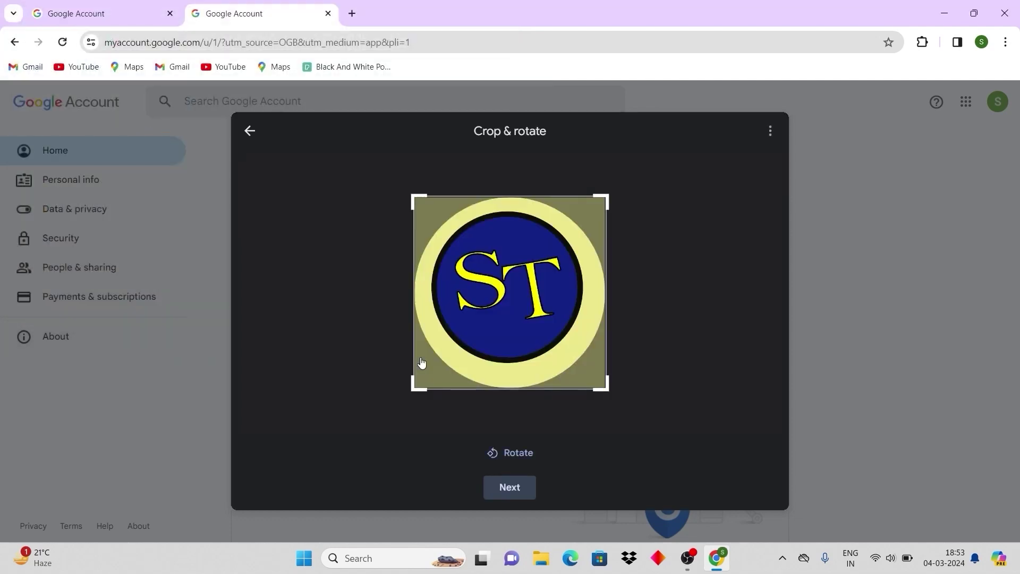
Step: Crop tightly around the ST logo, preview it, and bring up its visibility options
{"action": "left_click_drag", "start_coordinate": [605, 389], "coordinate": [562, 336]}
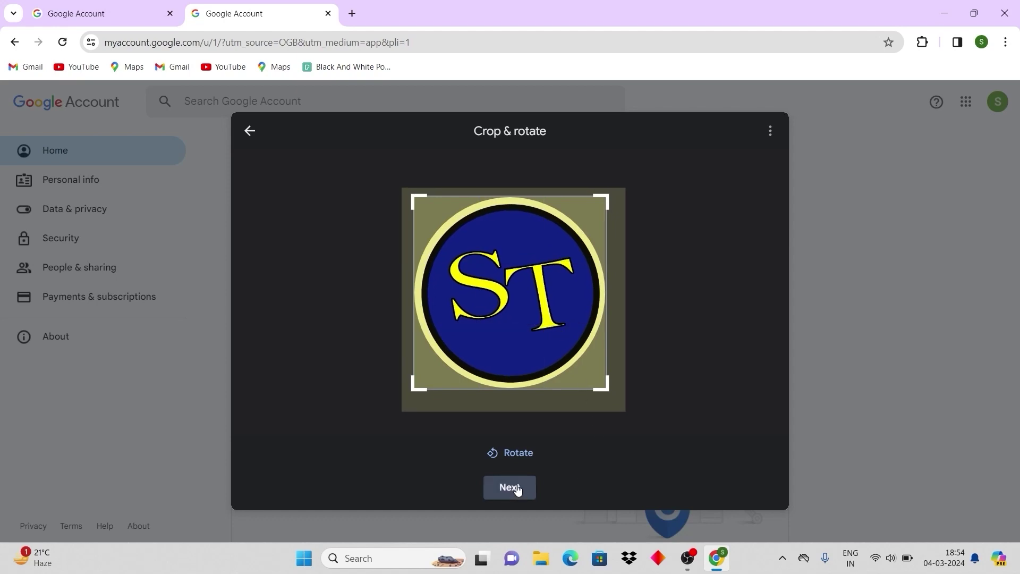
{"action": "left_click", "coordinate": [518, 490]}
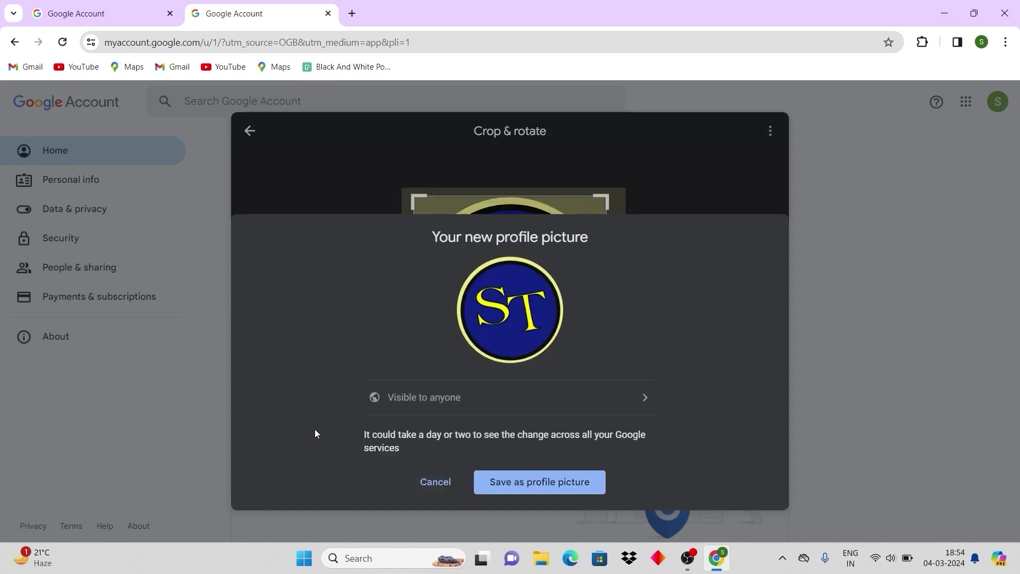
{"action": "left_click", "coordinate": [482, 406]}
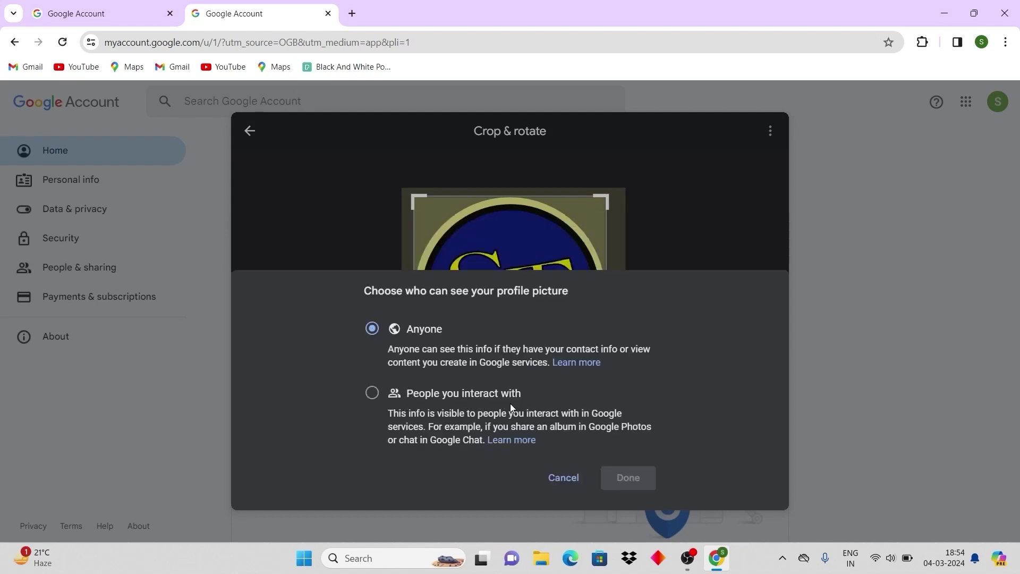
Step: Keep visibility at Anyone, save the ST logo as the profile picture, and close the panel
{"action": "left_click", "coordinate": [558, 483]}
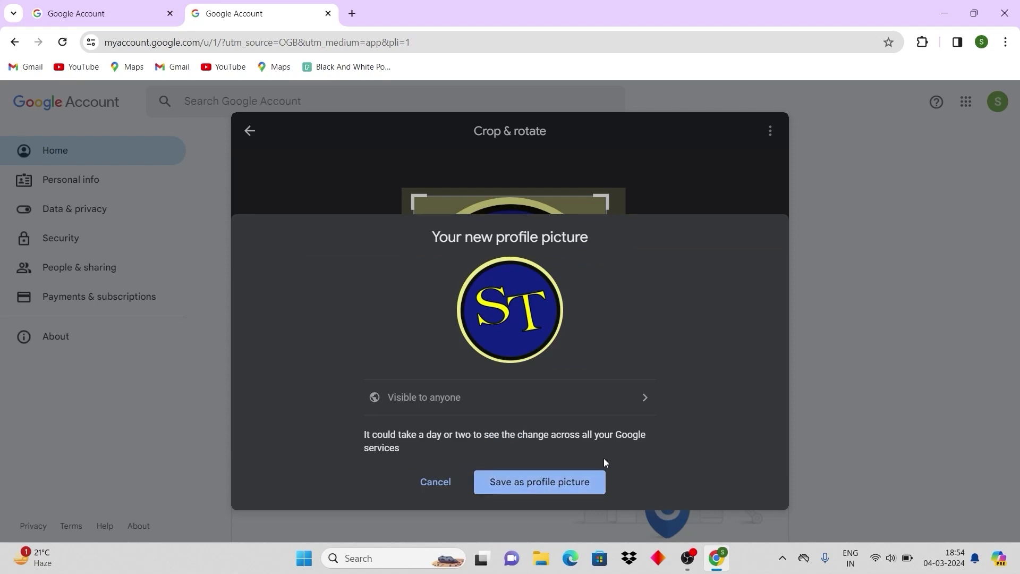
{"action": "left_click", "coordinate": [518, 481]}
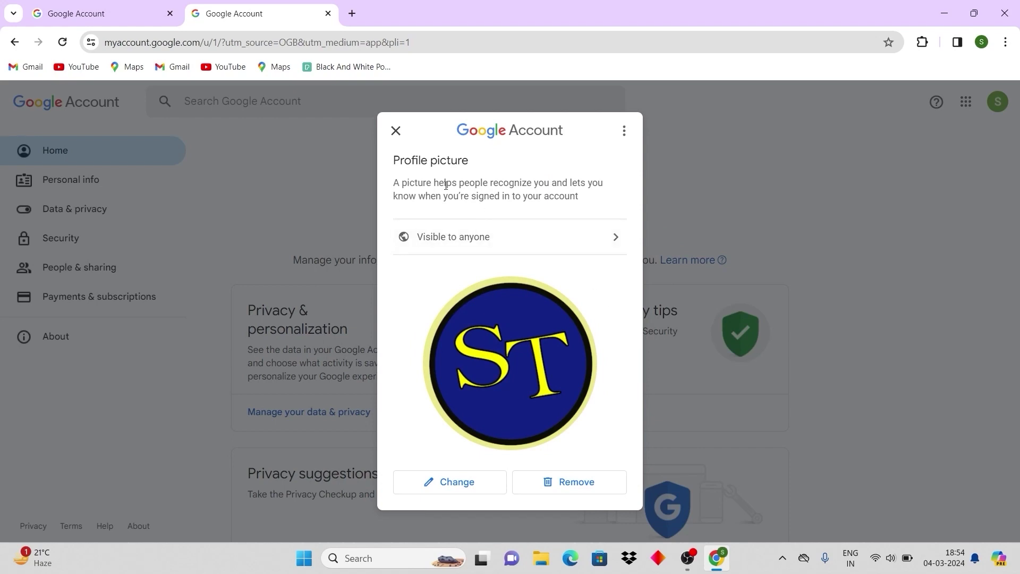
{"action": "left_click", "coordinate": [395, 131]}
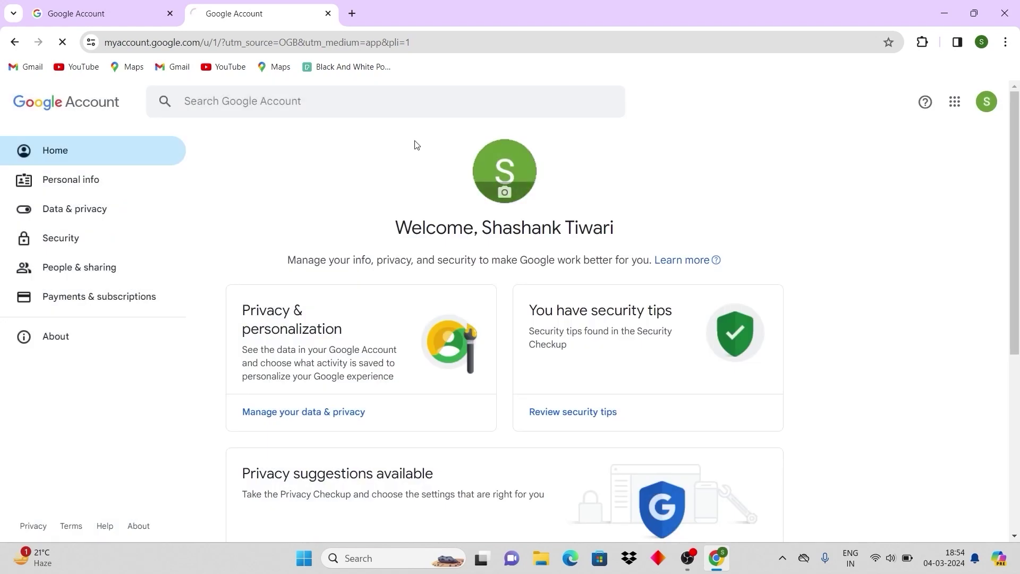